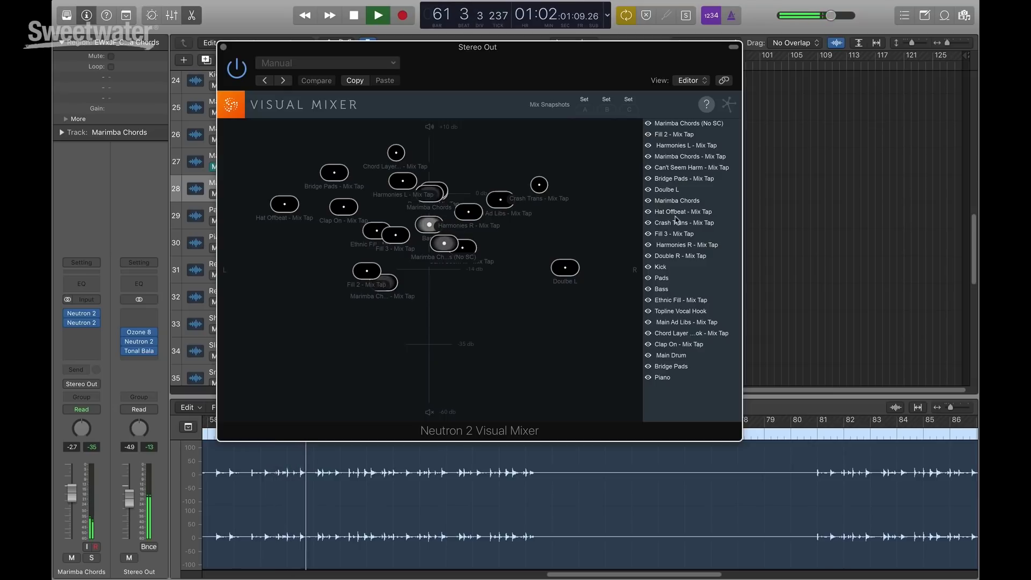
Raise Topline Vocal Hook in the Visual Mixer and widen its stereo spread
click(670, 311)
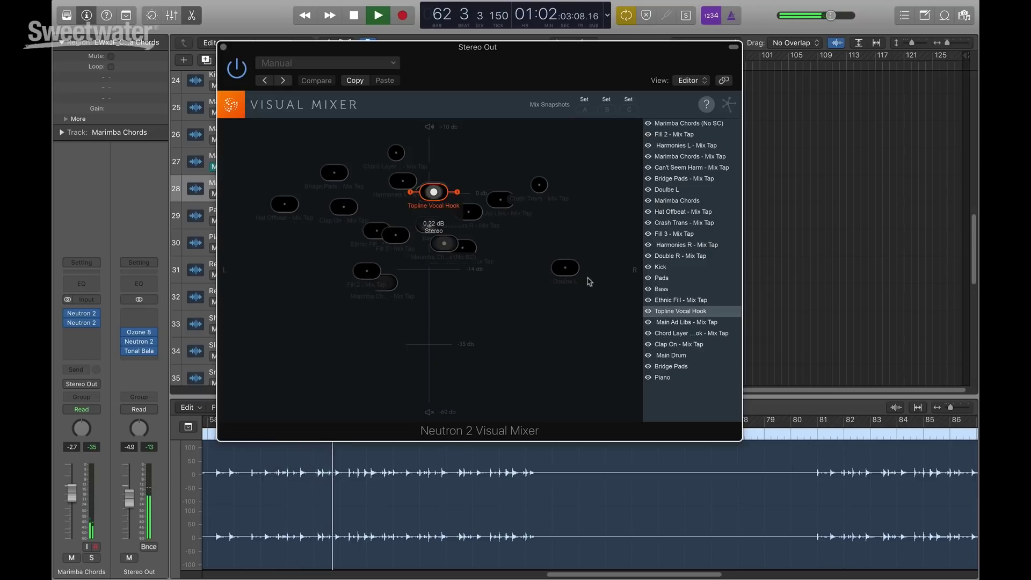
drag(433, 192, 422, 230)
drag(500, 228, 471, 179)
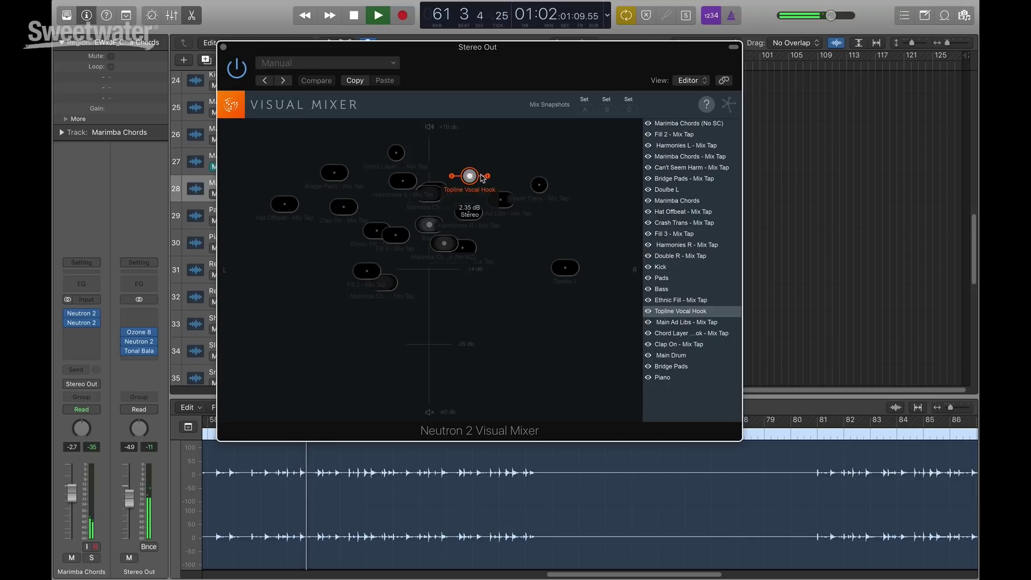
drag(490, 176, 519, 180)
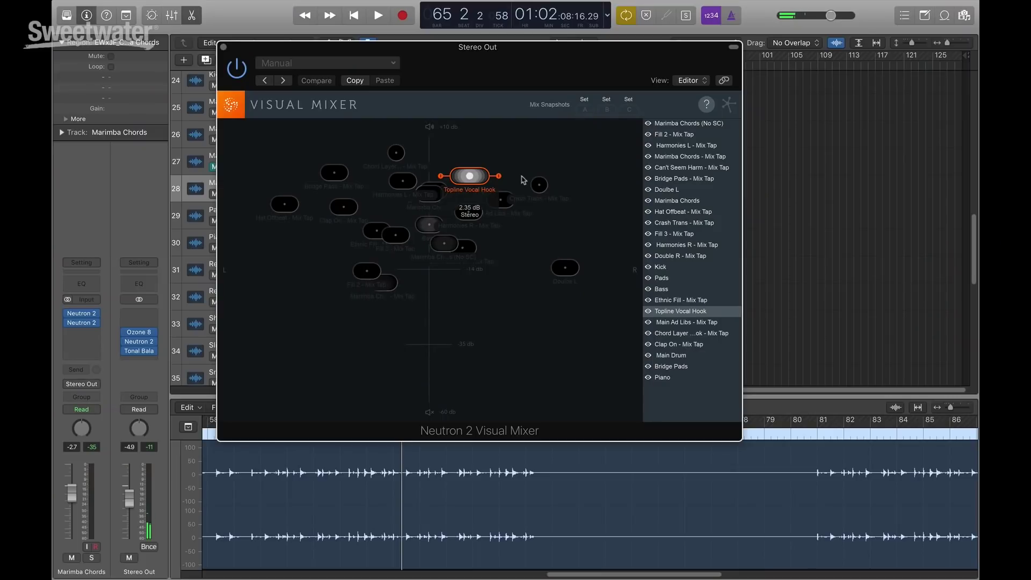
During playback, nudge Topline Vocal Hook to about 3.97 dB and move Marimba Chords (No SC) up-right to 5.86 dB
key(space)
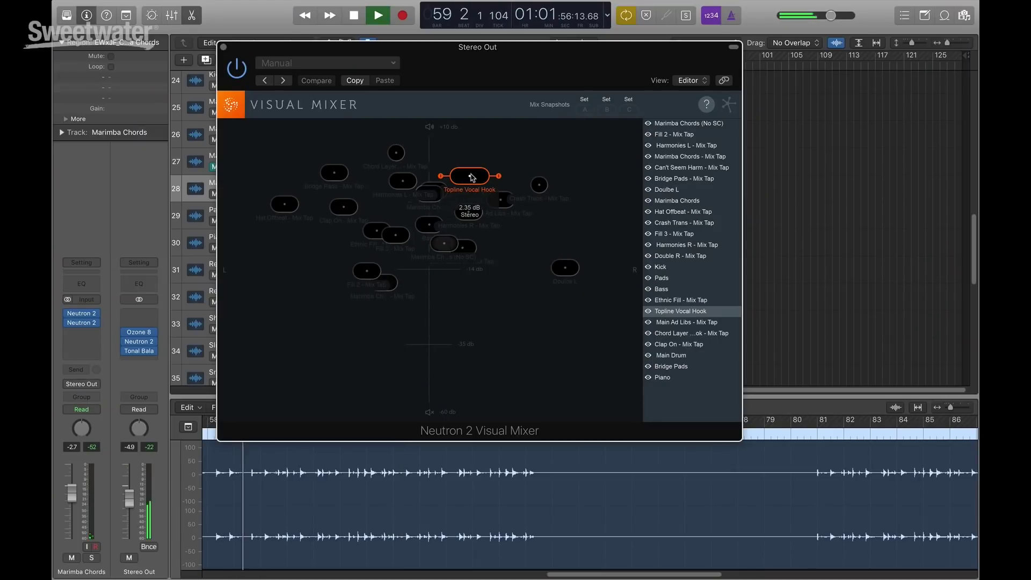
drag(466, 175, 444, 167)
drag(448, 243, 504, 152)
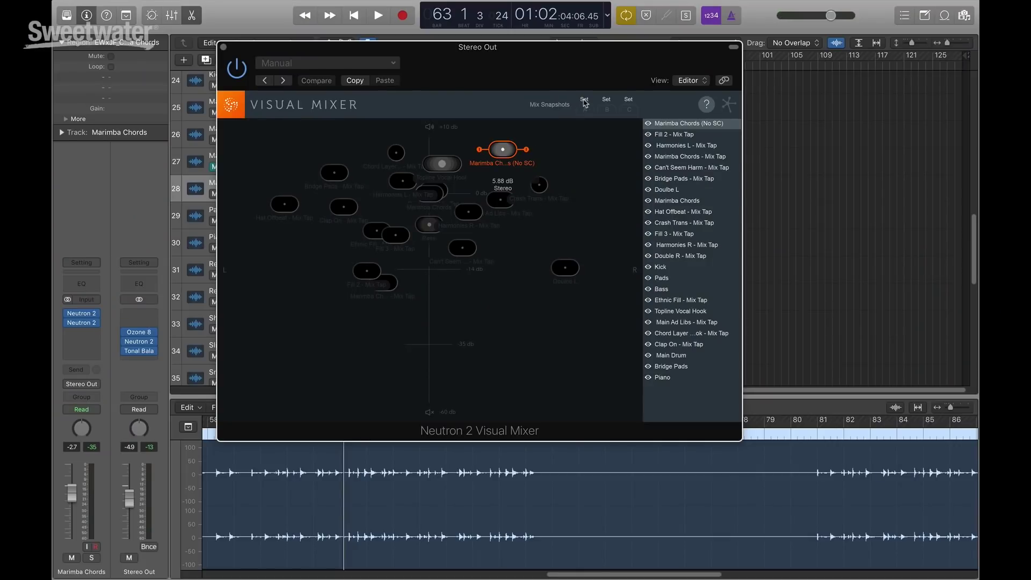
Pull Marimba Chords, Harmonies L, Bridge Pads, Chord Layer, Hat Offbeat, Clap On, Fill 2 and Doulbe L toward the centre
drag(502, 158, 468, 195)
drag(398, 186, 418, 213)
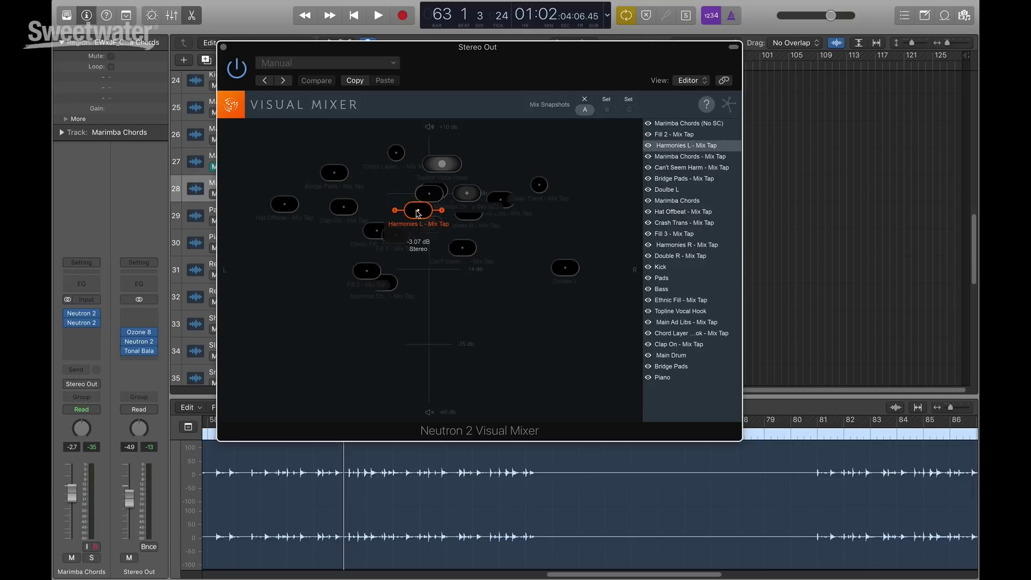
drag(330, 169, 403, 211)
drag(391, 151, 424, 192)
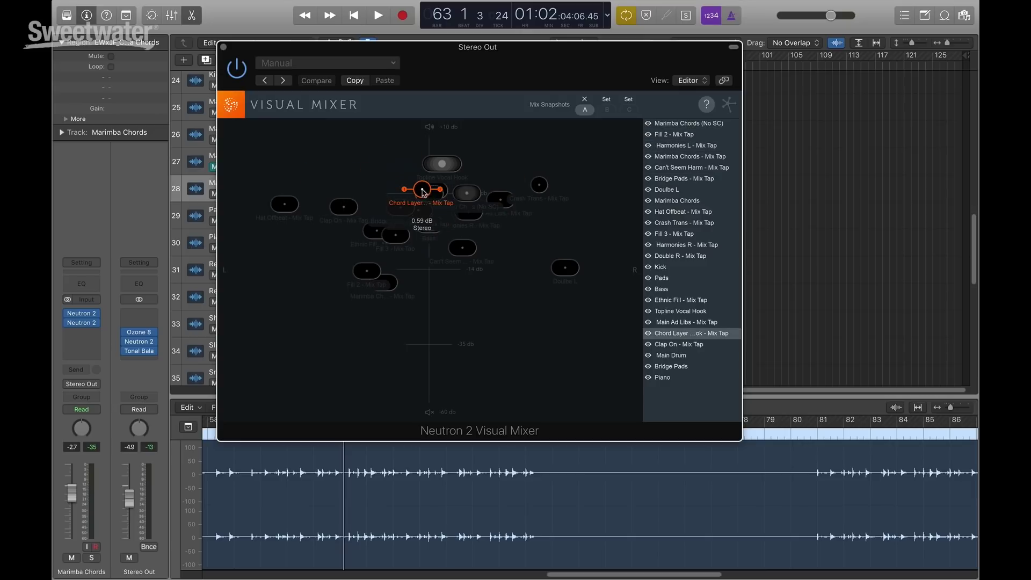
drag(278, 211, 374, 210)
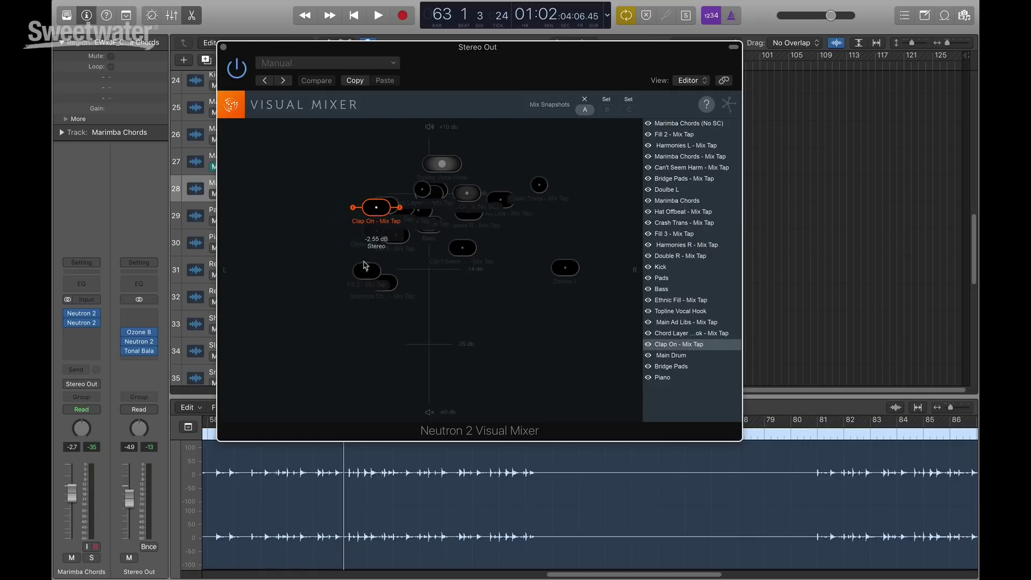
drag(368, 274, 396, 251)
drag(556, 260, 465, 245)
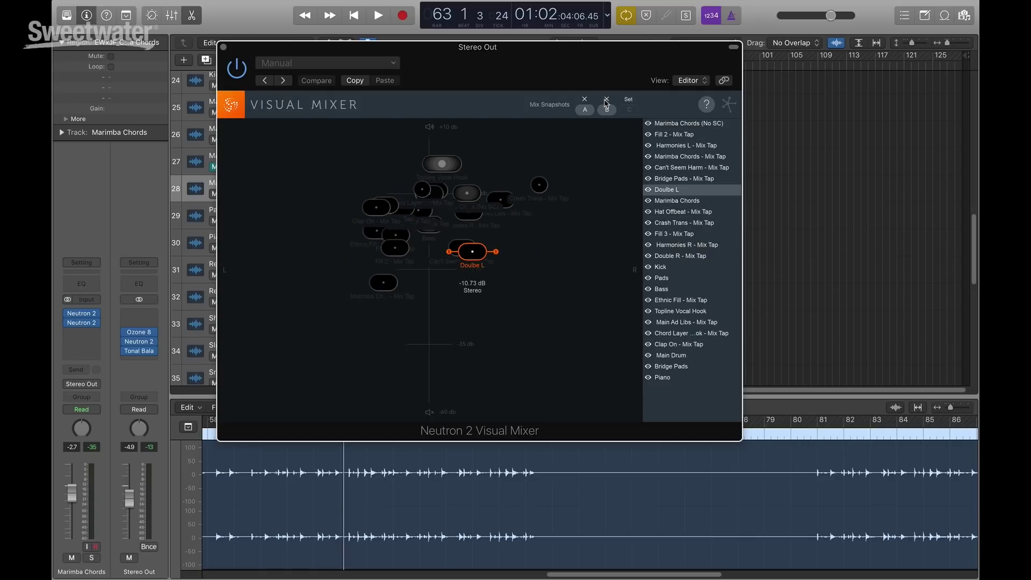
Nudge Topline Vocal Hook down, pan Clap On far left, lift Marimba Chords, and shift Bridge Pads left
drag(448, 178, 442, 185)
drag(377, 206, 269, 199)
drag(467, 193, 518, 171)
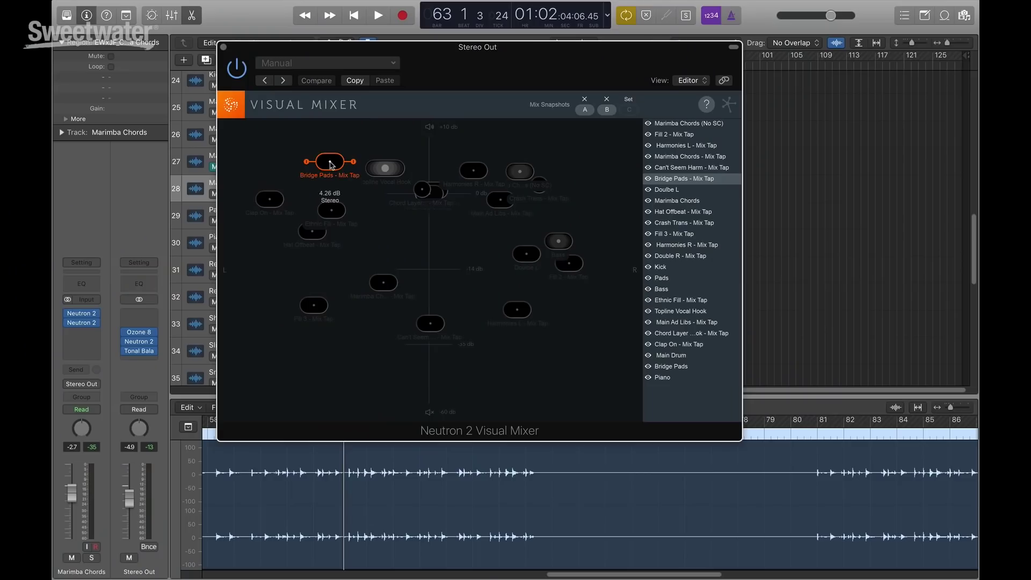
drag(331, 164, 317, 164)
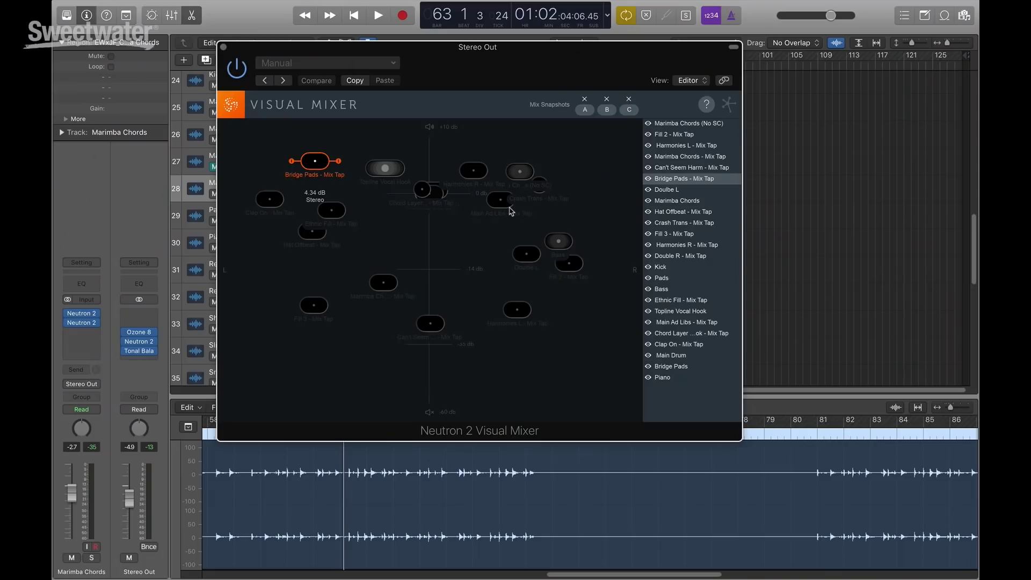
key(space)
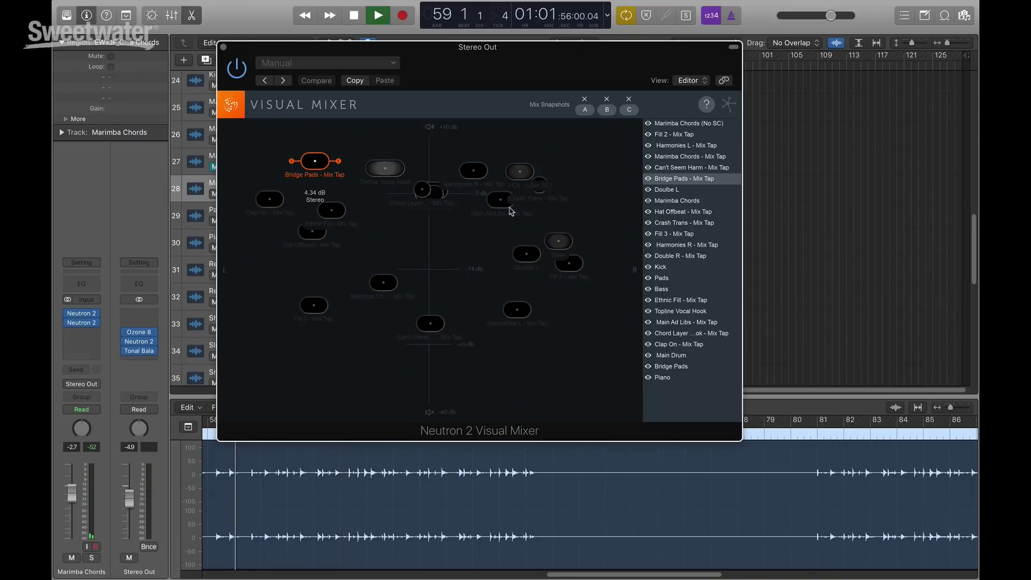
click(586, 110)
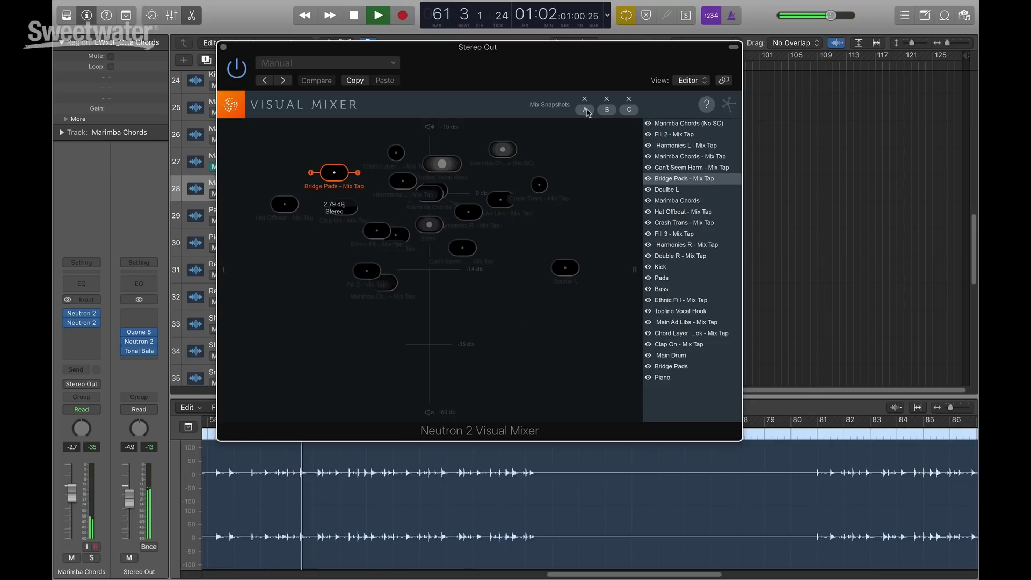
click(604, 110)
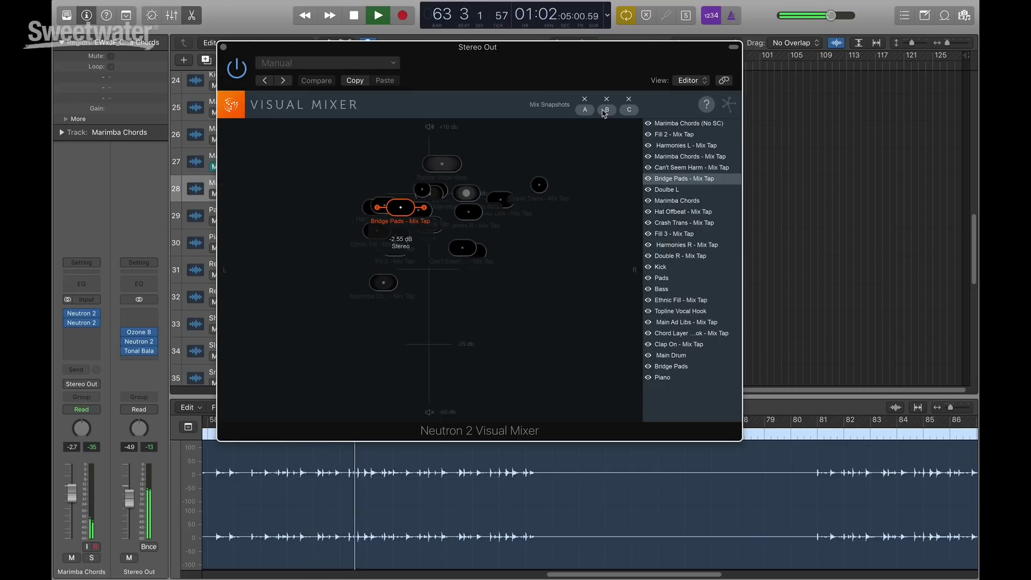
click(630, 111)
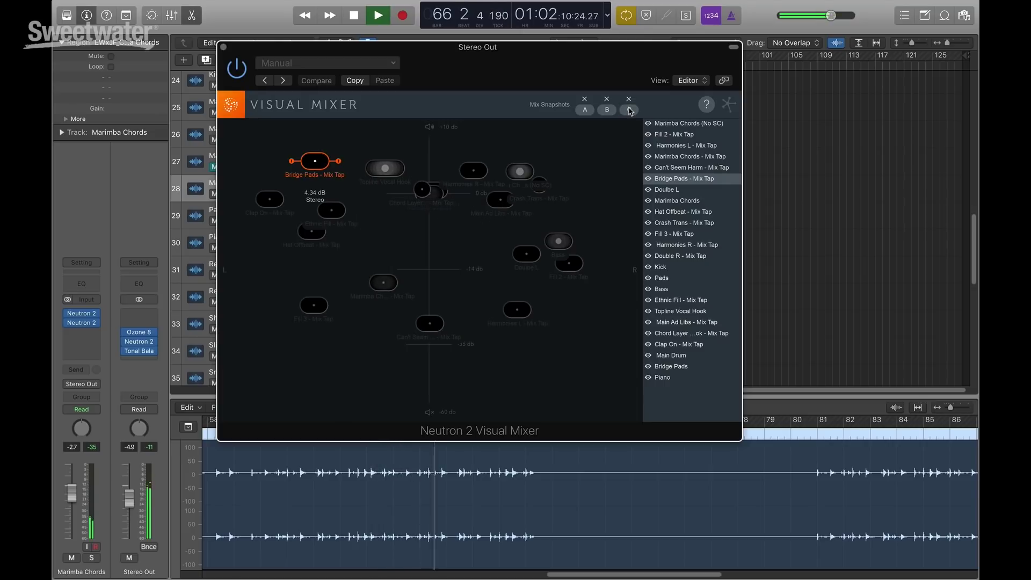
key(space)
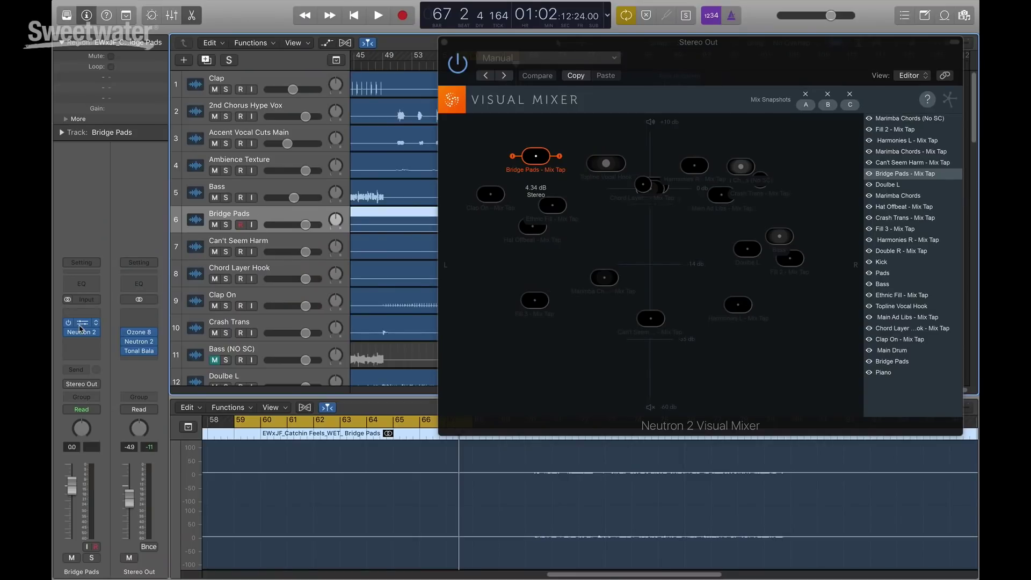
Open the Neutron 2 Mix Tap plug-in on the Bridge Pads channel
click(80, 325)
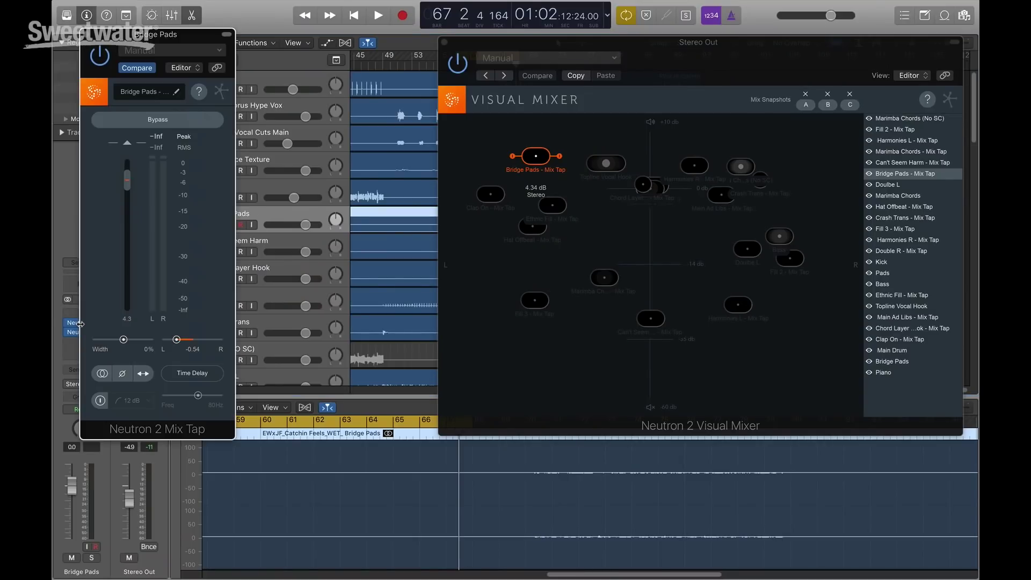
Arrange the plug-in windows, then adjust Bridge Pads' Mix Tap level, pan and width during playback
drag(166, 42, 346, 41)
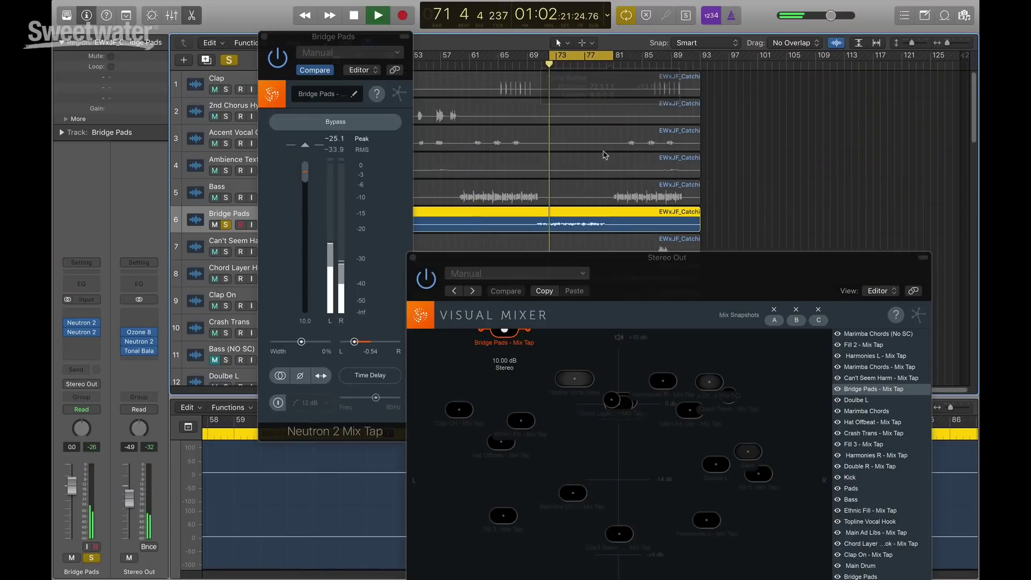
drag(622, 274, 622, 66)
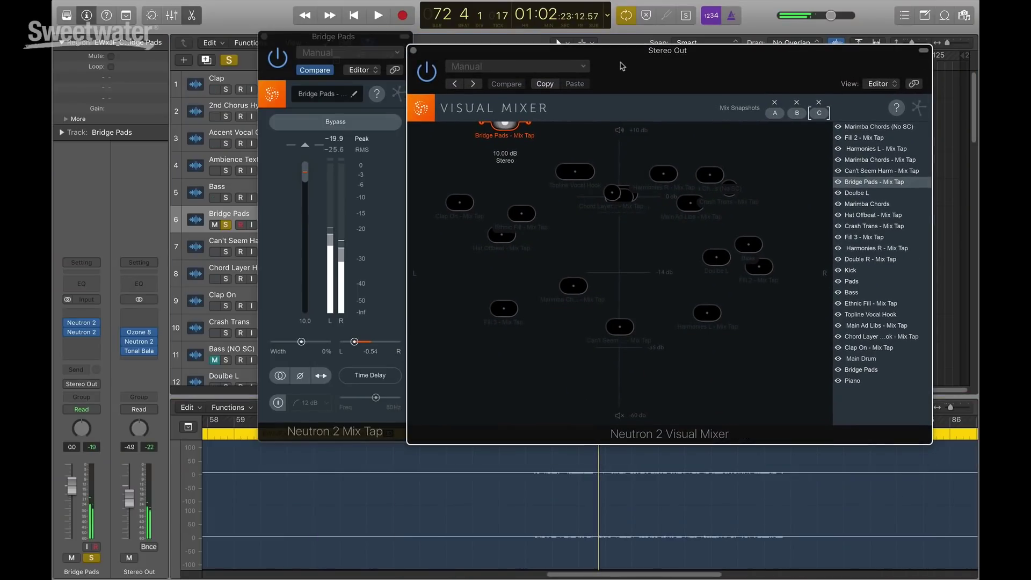
key(space)
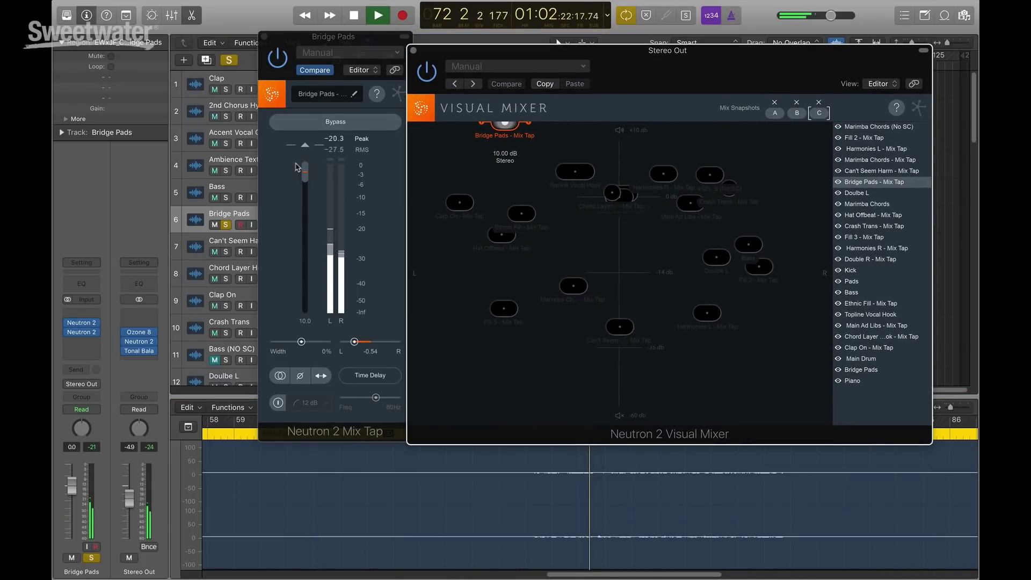
mouse_move(305, 173)
mouse_down()
mouse_move(302, 262)
mouse_move(305, 188)
mouse_up()
mouse_move(354, 342)
mouse_down()
mouse_move(341, 342)
mouse_move(401, 343)
mouse_move(373, 342)
mouse_up()
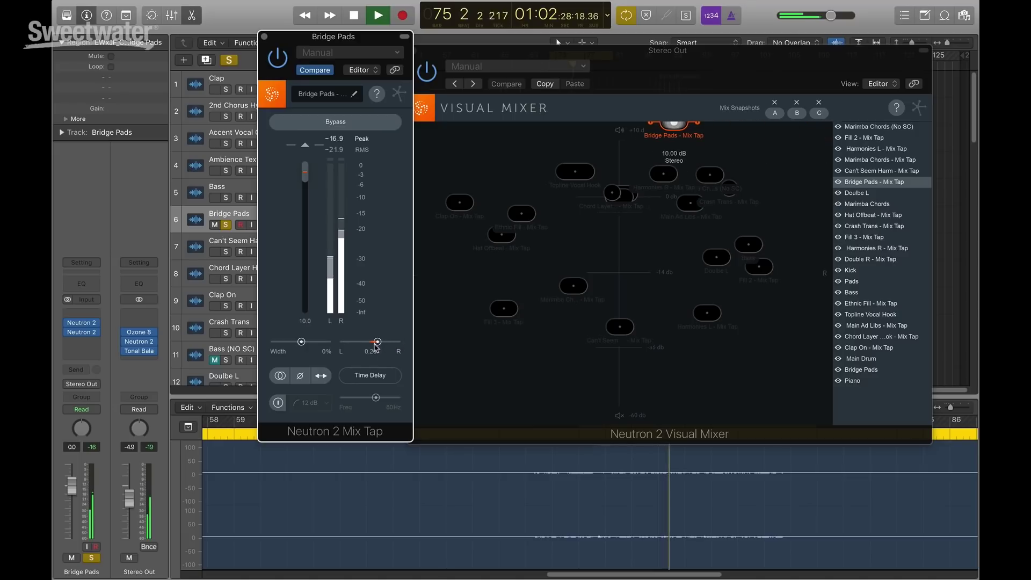
mouse_move(301, 342)
mouse_down()
mouse_move(328, 342)
mouse_move(302, 342)
mouse_up()
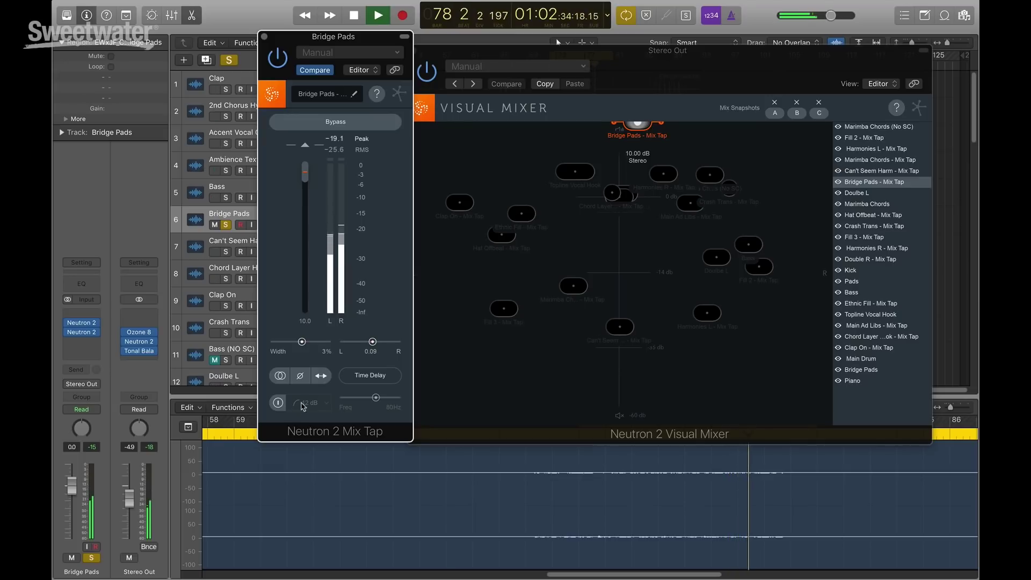
Audition the L/R channel swap and the 80 Hz low-cut filter on Bridge Pads
click(320, 376)
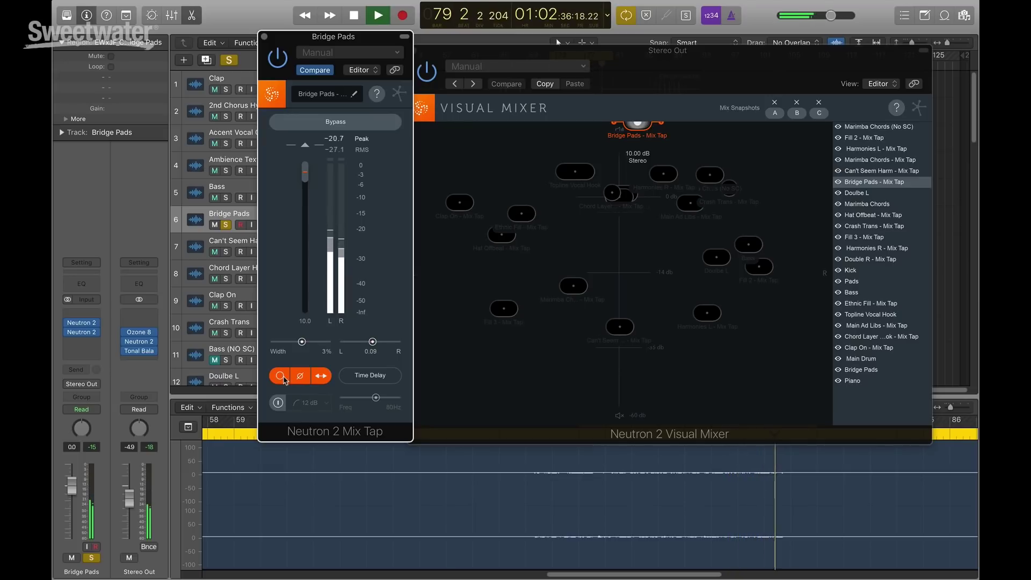
click(320, 376)
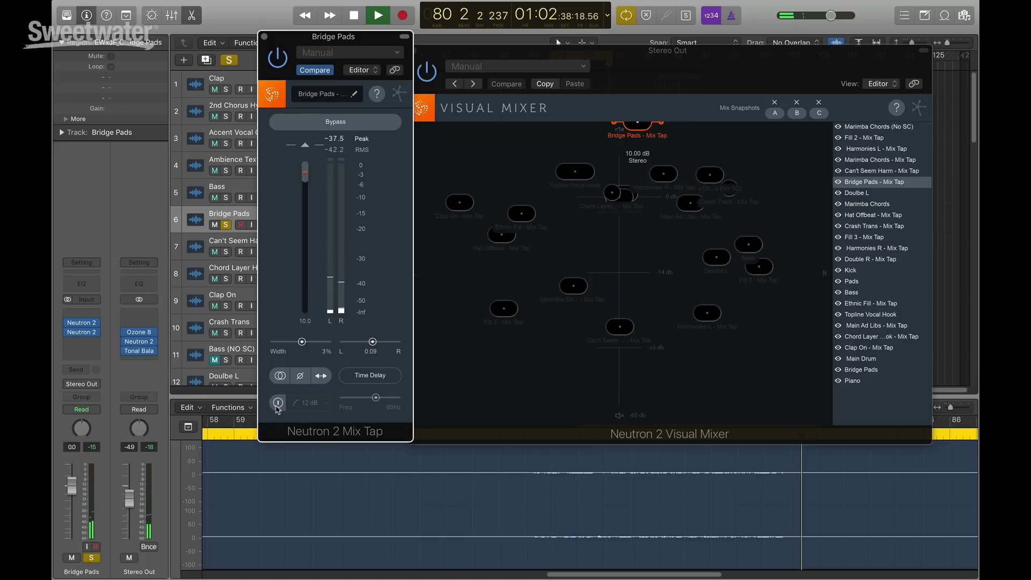
click(279, 404)
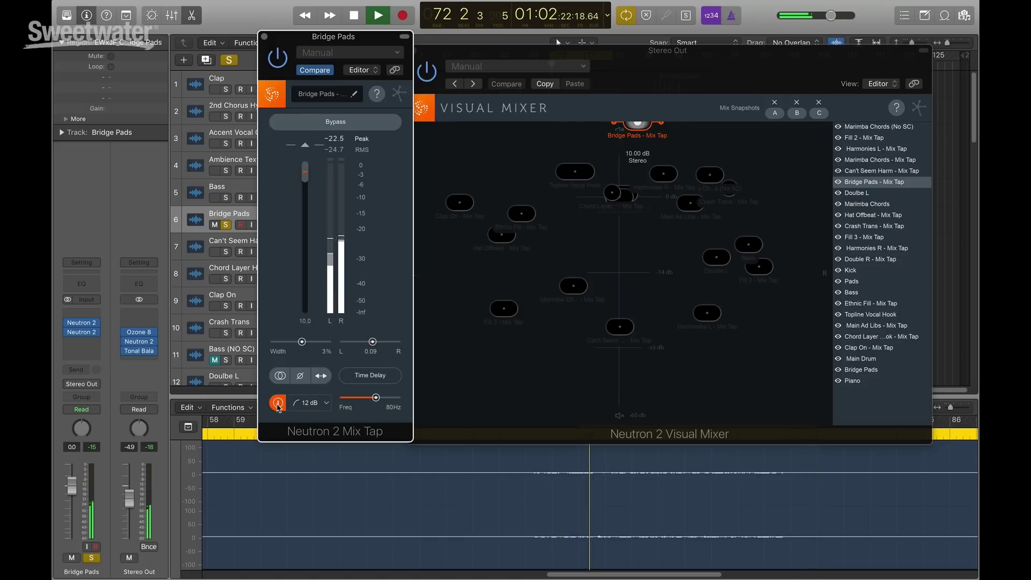
click(278, 404)
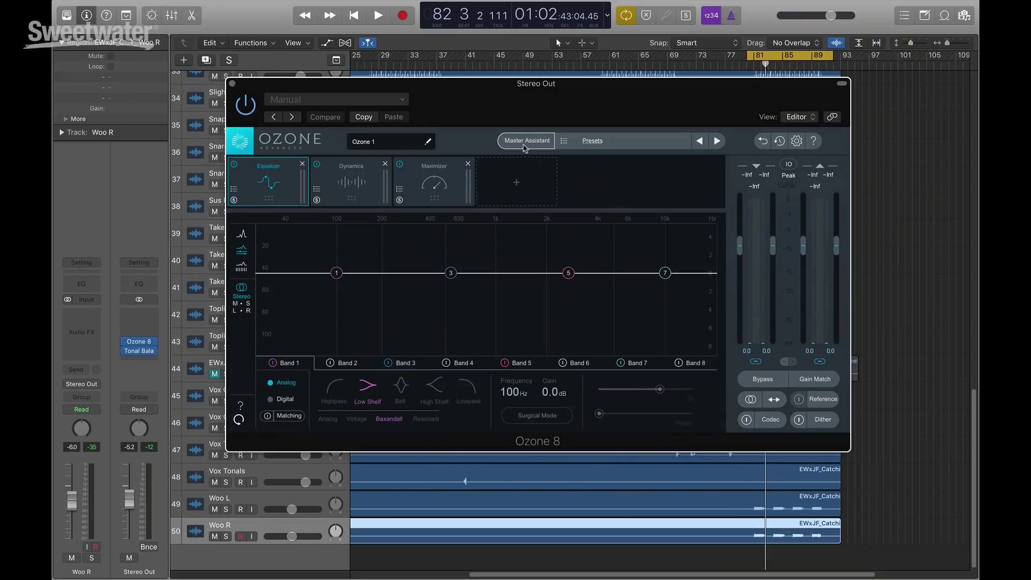
Dismiss the Master Assistant, show the Reference panel and browse the Desktop for a reference track
click(526, 142)
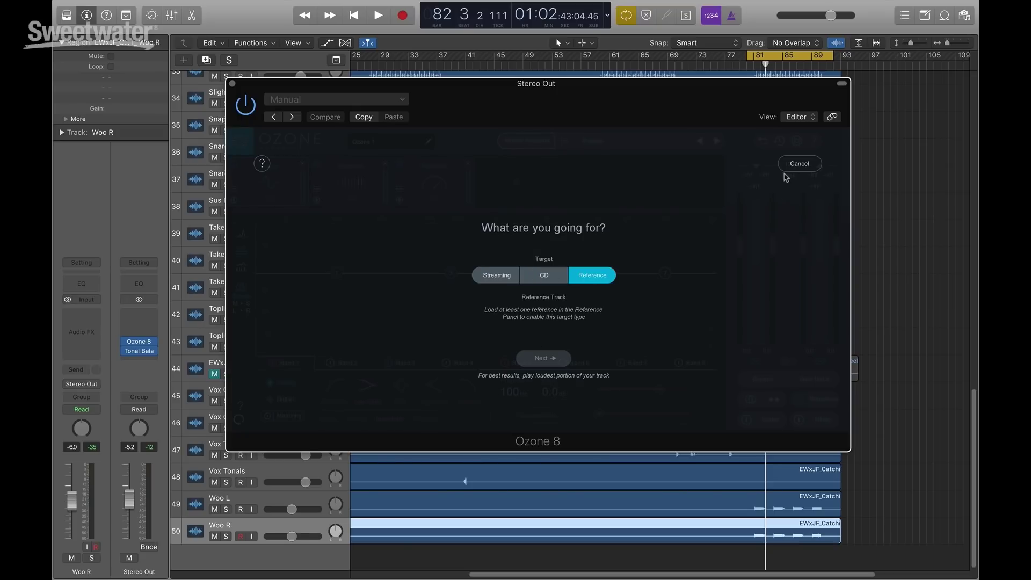
click(799, 164)
click(820, 403)
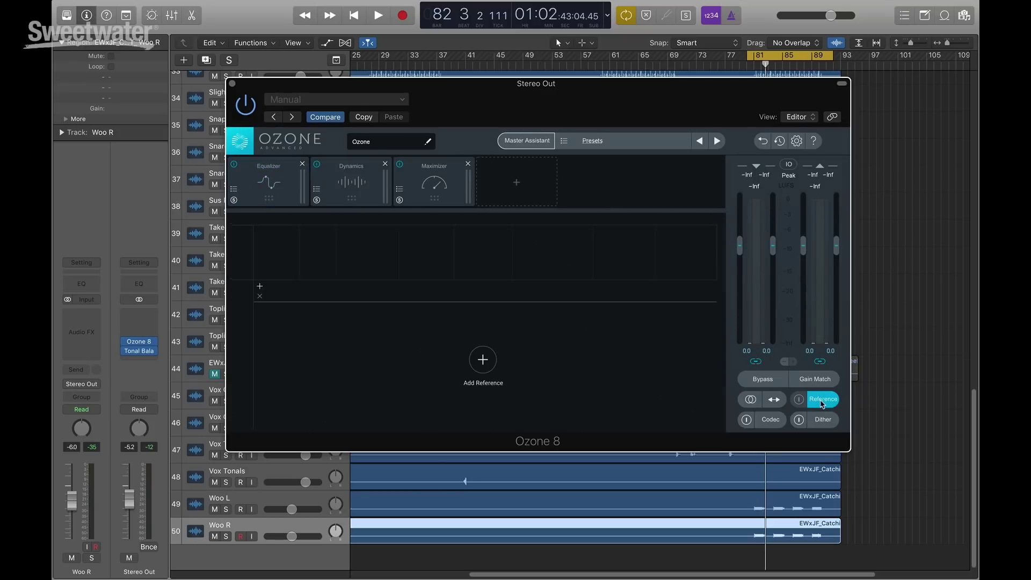
click(482, 358)
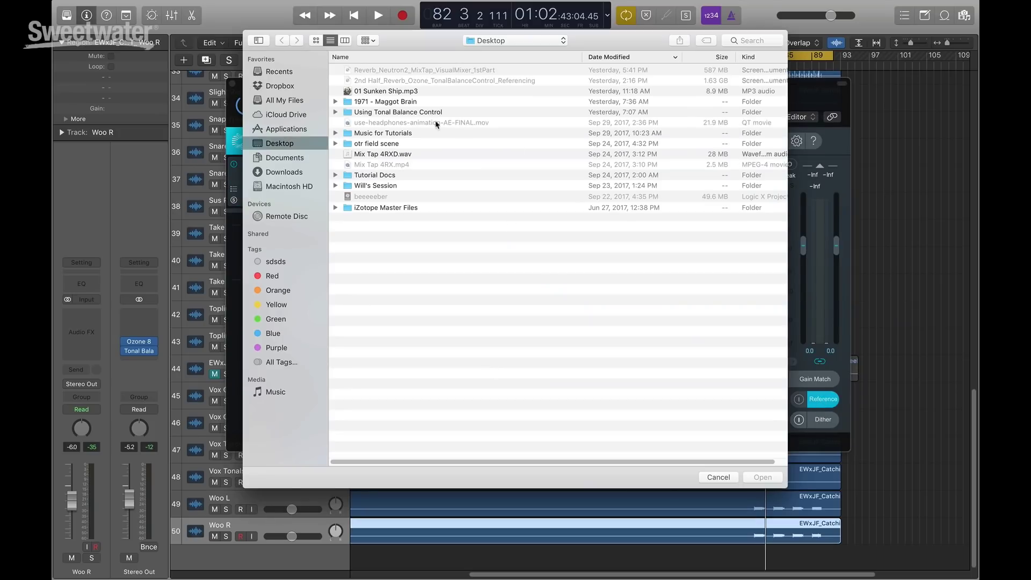
Choose 01 Sunken Ship.mp3 on the Desktop and open it as the reference
click(411, 95)
click(762, 478)
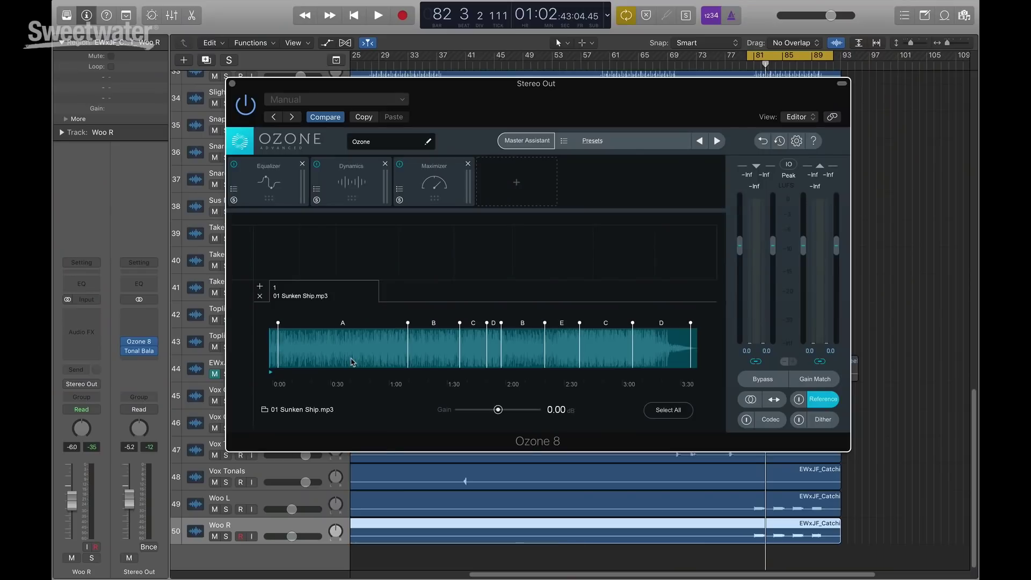
Select section C of the 01 Sunken Ship.mp3 waveform and hide the reference panel
click(451, 351)
click(476, 352)
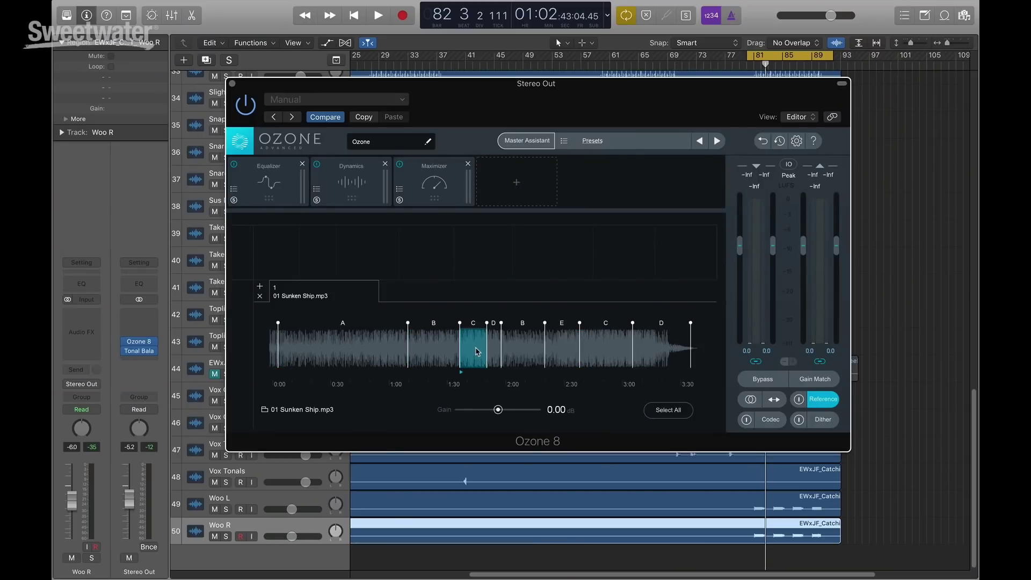
click(822, 402)
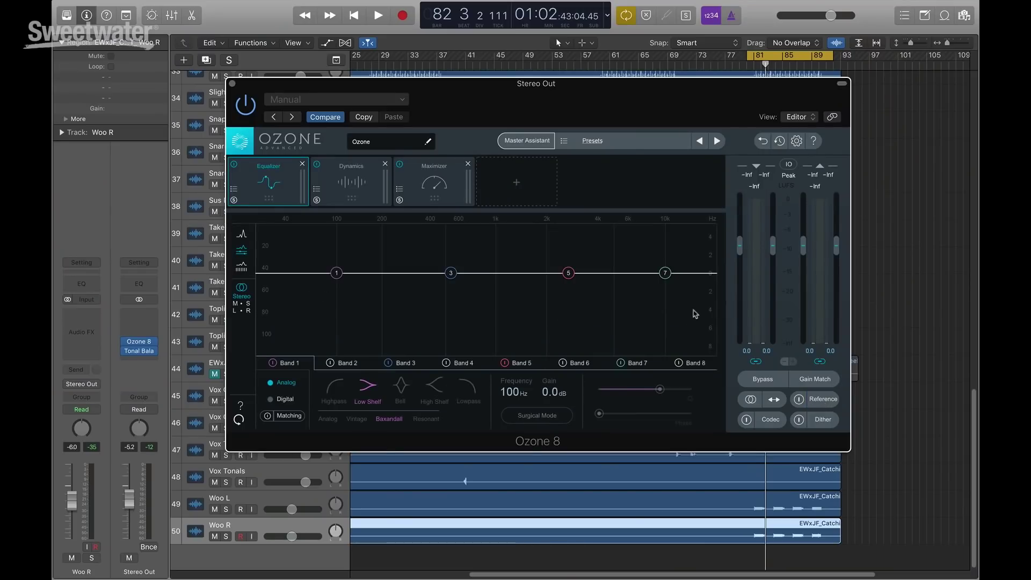
Set the Master Assistant target to Reference using 01 Sunken Ship.mp3
click(527, 142)
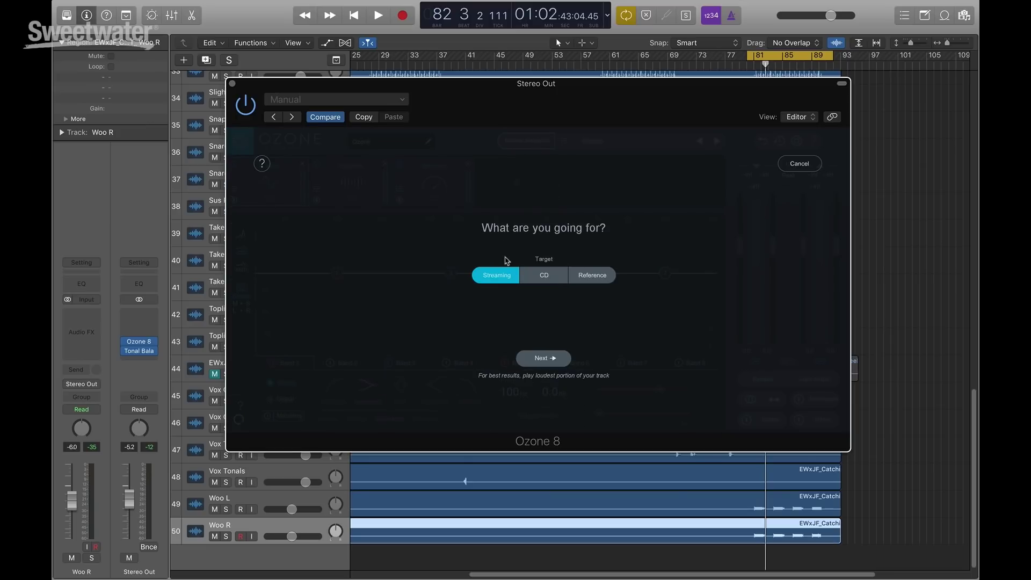
click(541, 276)
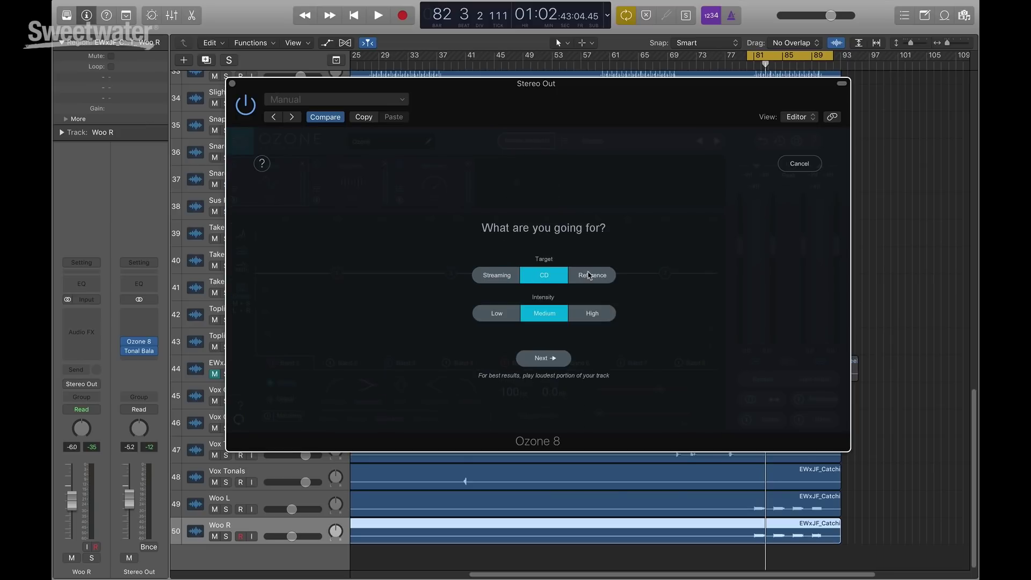
click(589, 275)
click(553, 318)
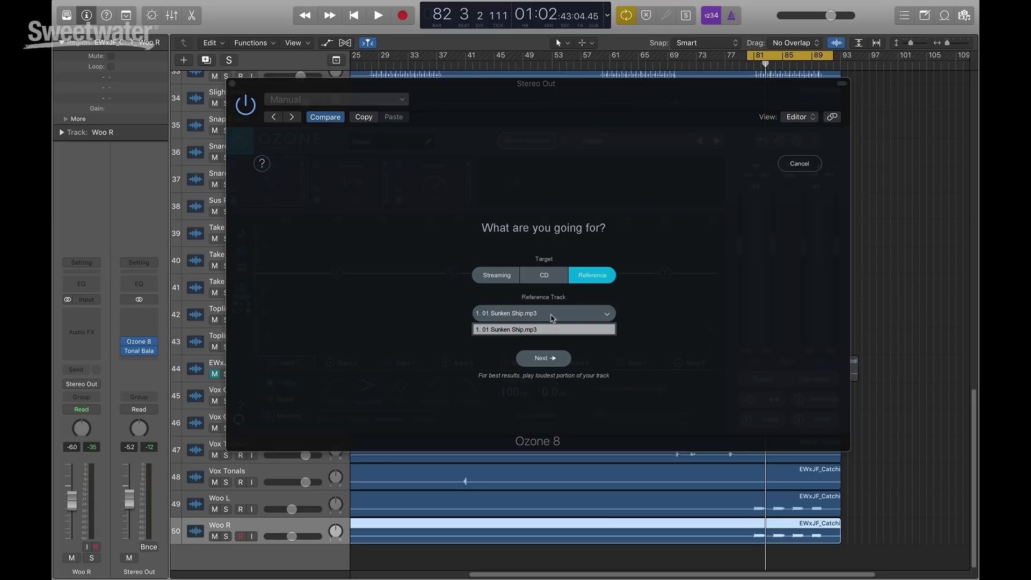
click(521, 332)
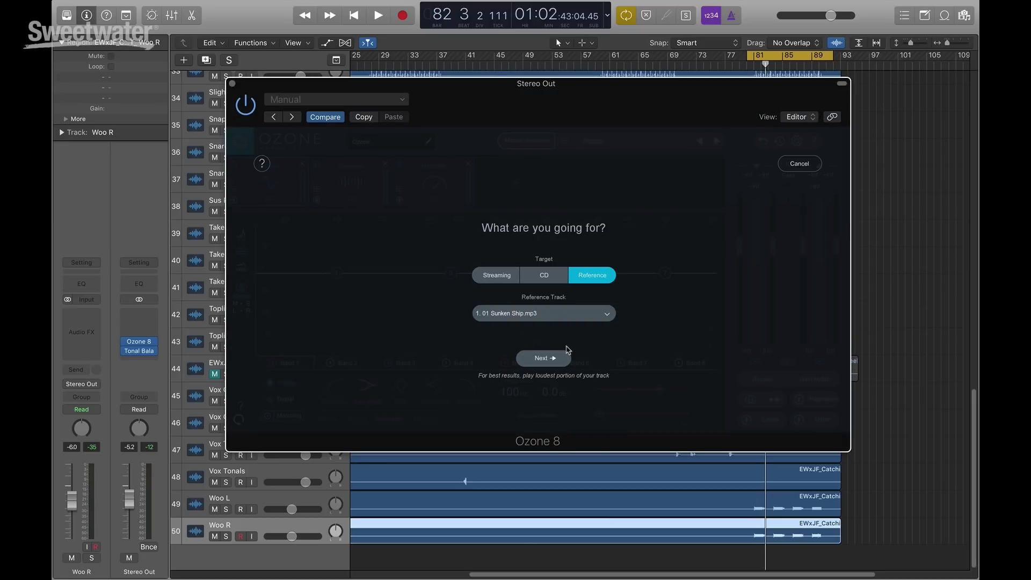